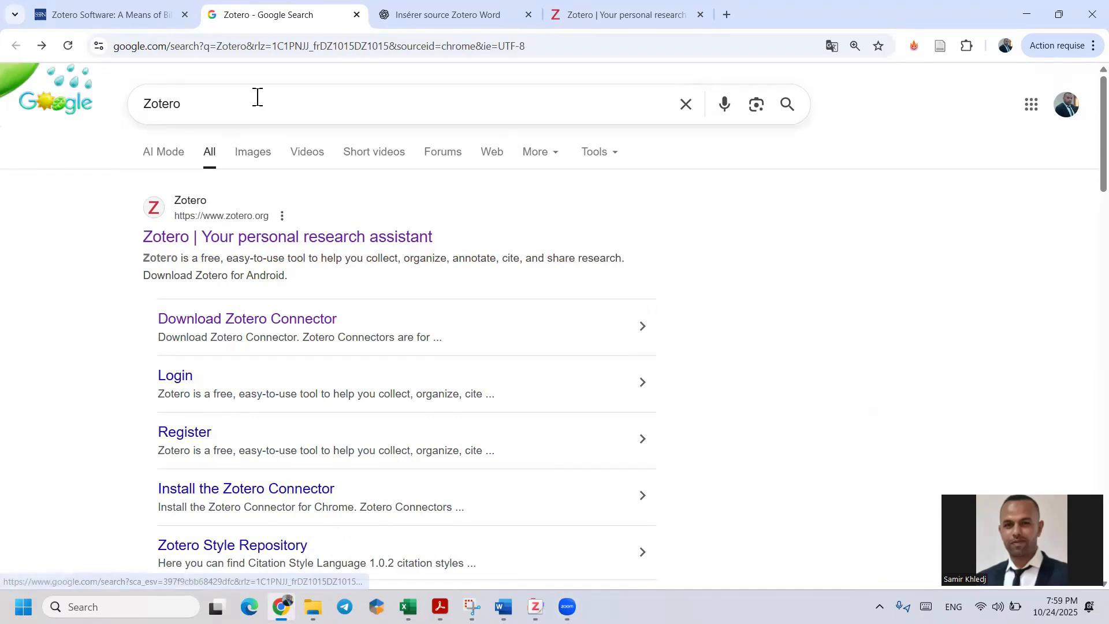
# Open the official Zotero website from the search results and go to its download page for Windows and the Chrome Connector
pyautogui.click(255, 96)
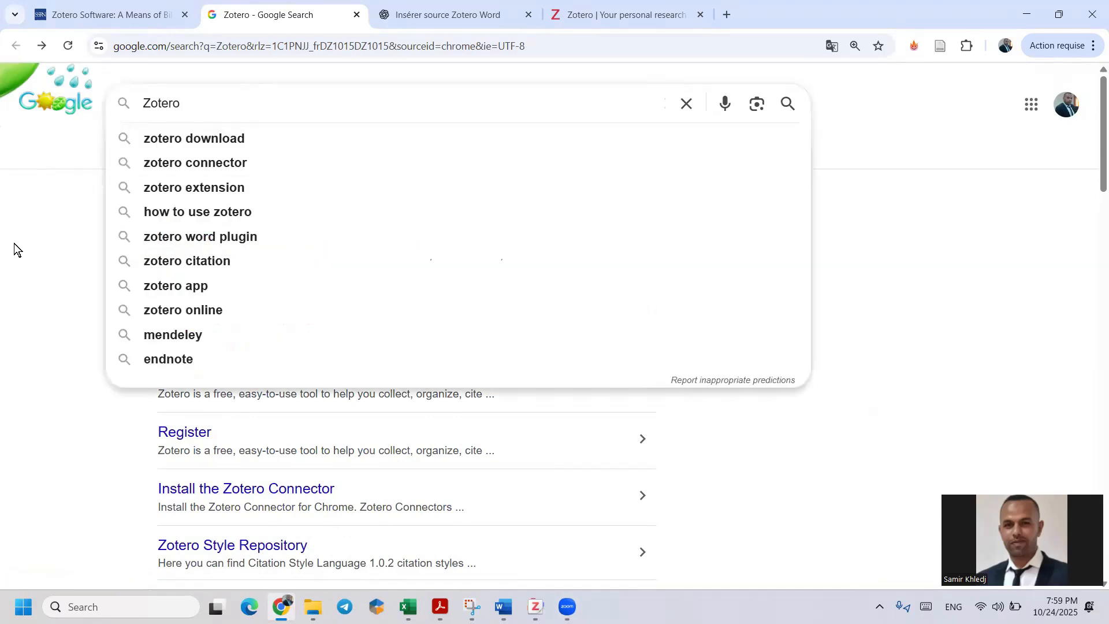
pyautogui.click(273, 239)
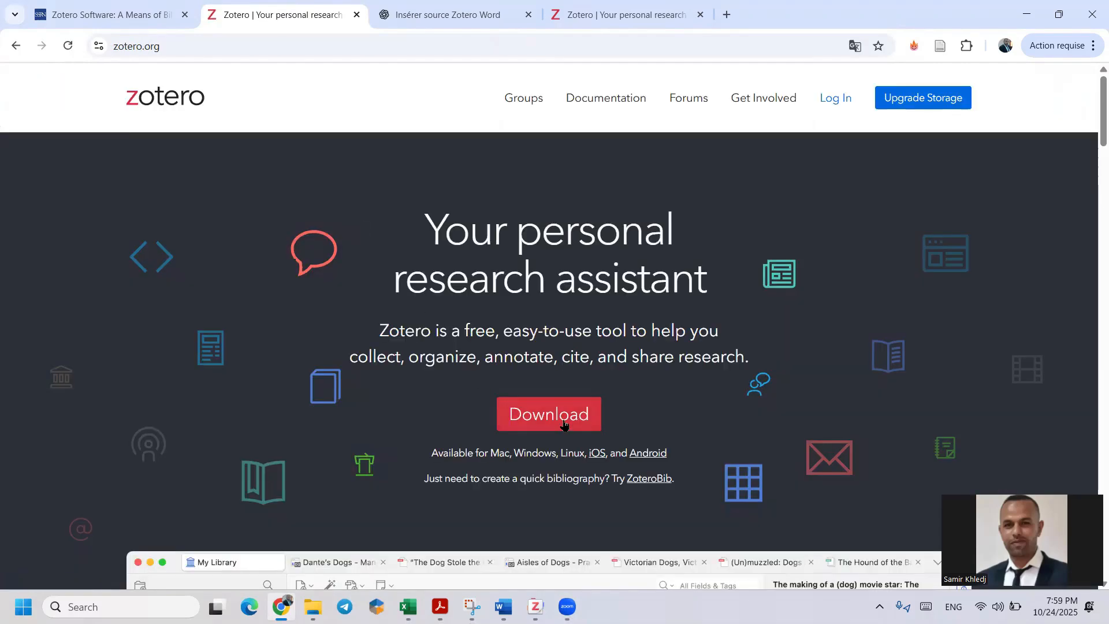
pyautogui.click(558, 421)
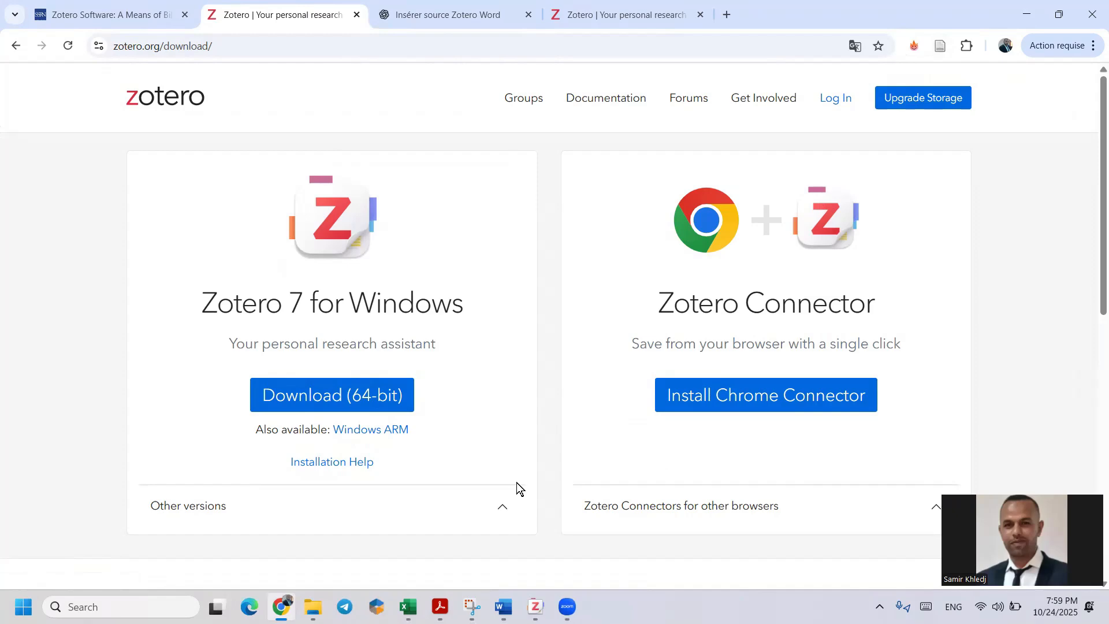
# Switch to Zotero, view the library details of the article "Dynamic modelling of indoor environmental conditions", and return to the browser
pyautogui.click(536, 607)
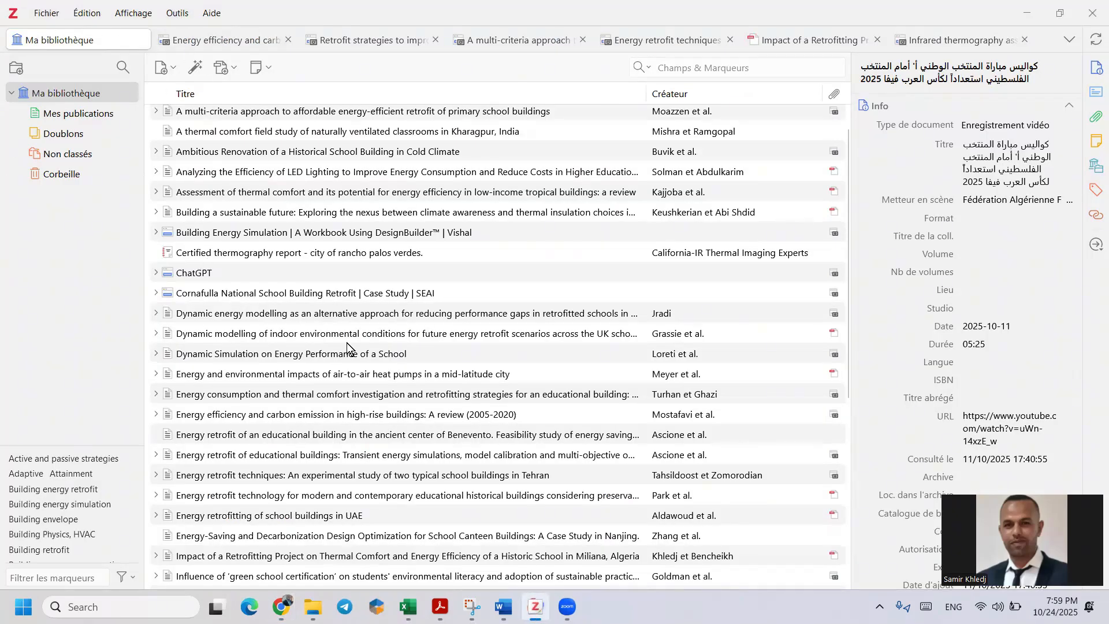
pyautogui.click(438, 334)
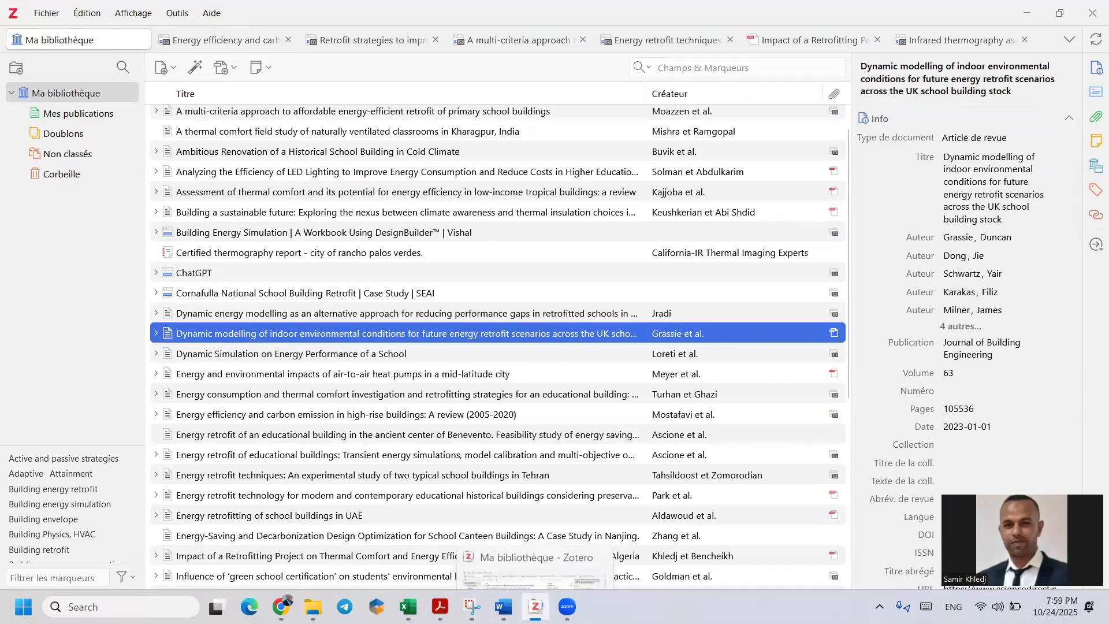
pyautogui.press('super+Down')
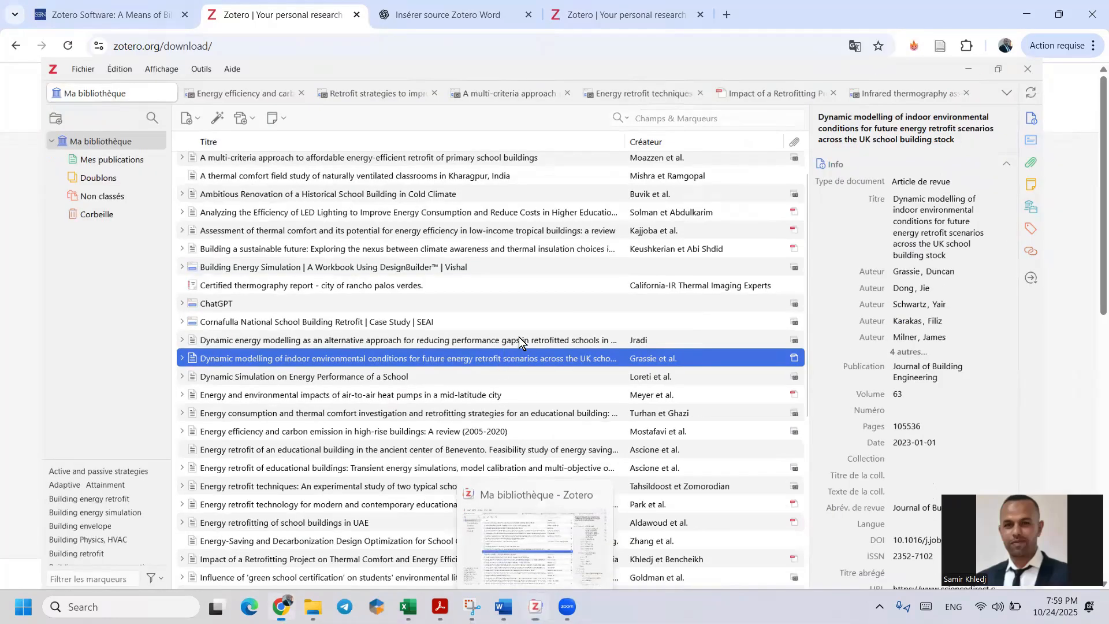
pyautogui.press('super+Down')
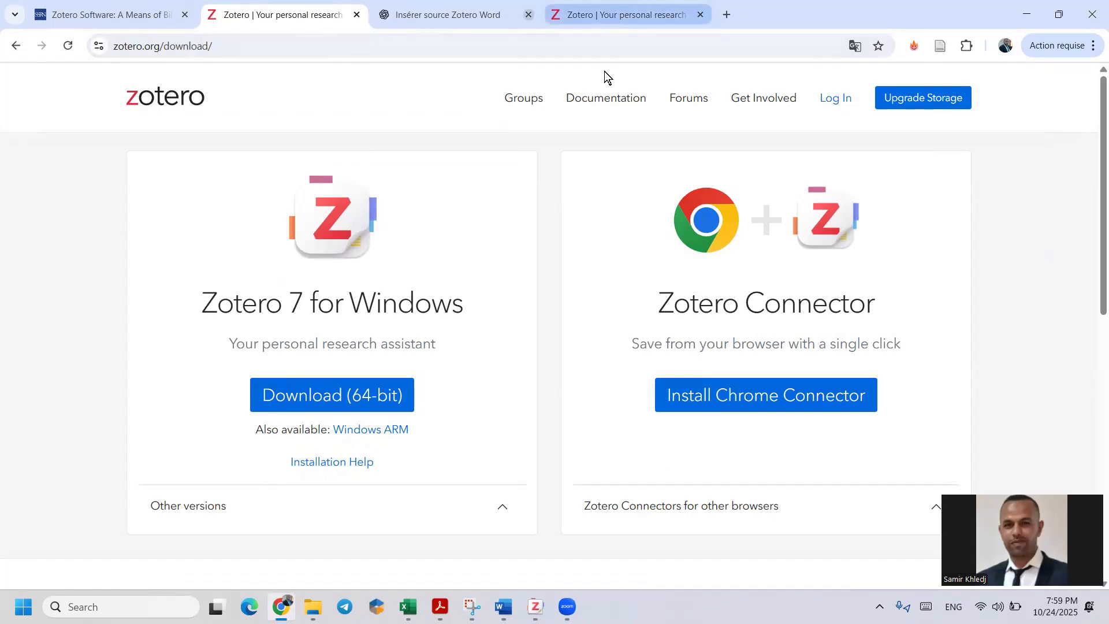
# Save the SSRN paper "Zotero Software: A Means of Bibliographic Research" to Ma bibliothèque with Zotero Connector, and check its entry in Zotero
pyautogui.click(136, 16)
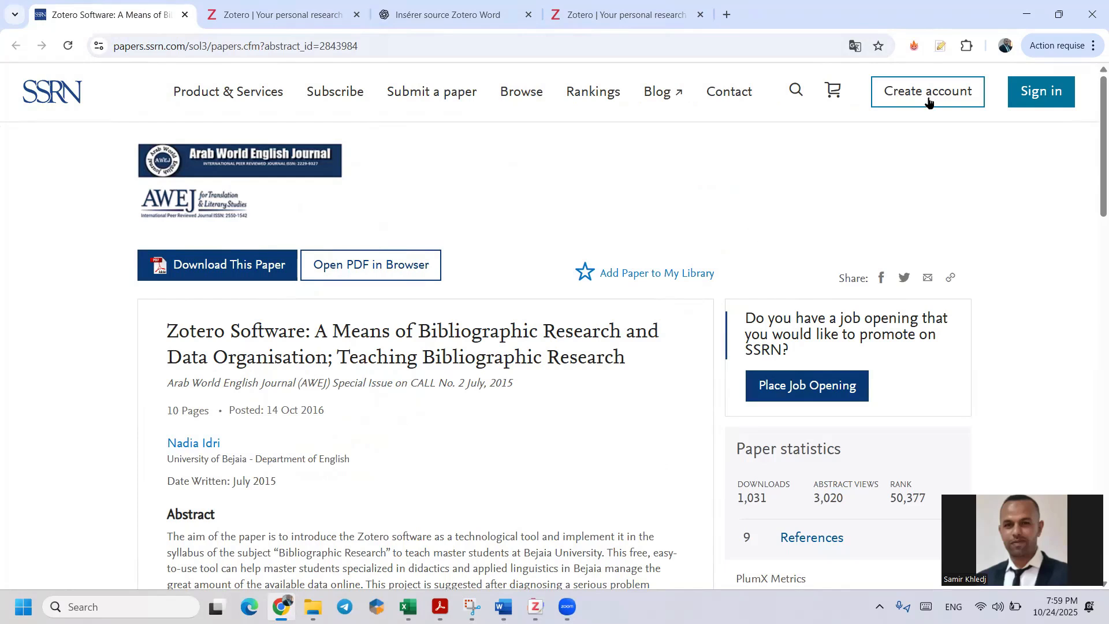
pyautogui.click(941, 45)
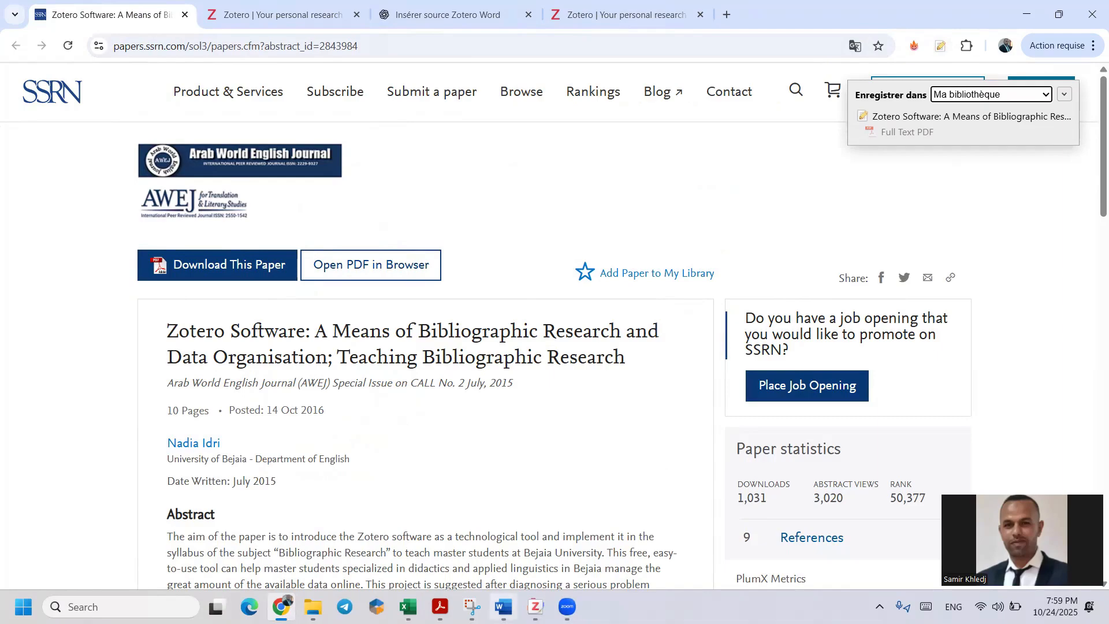
pyautogui.click(535, 607)
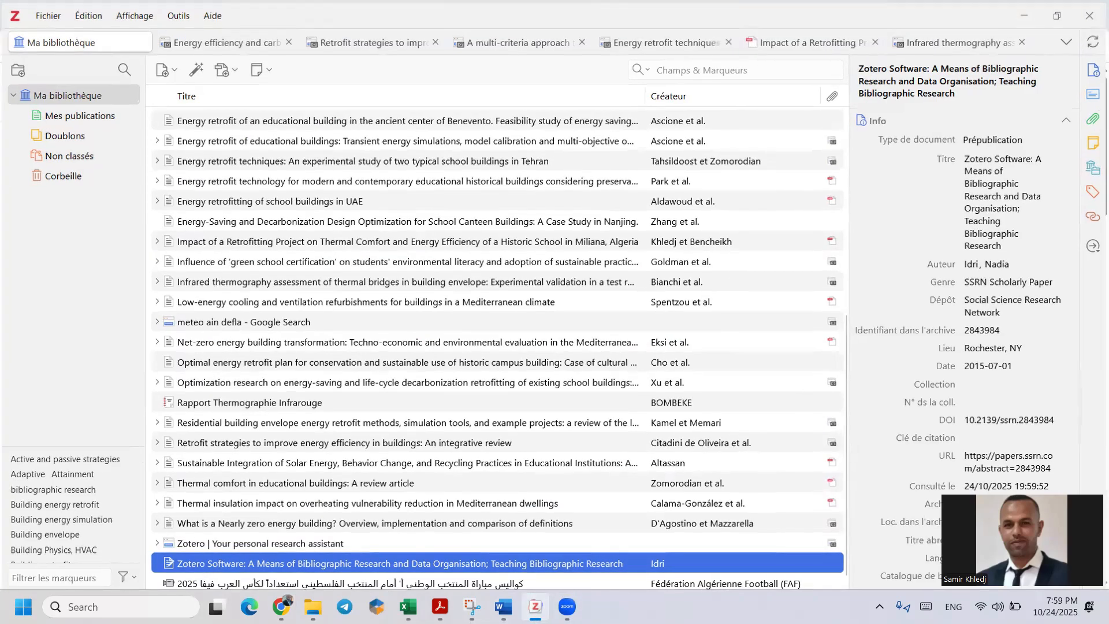
pyautogui.hotkey('alt', 'Tab')
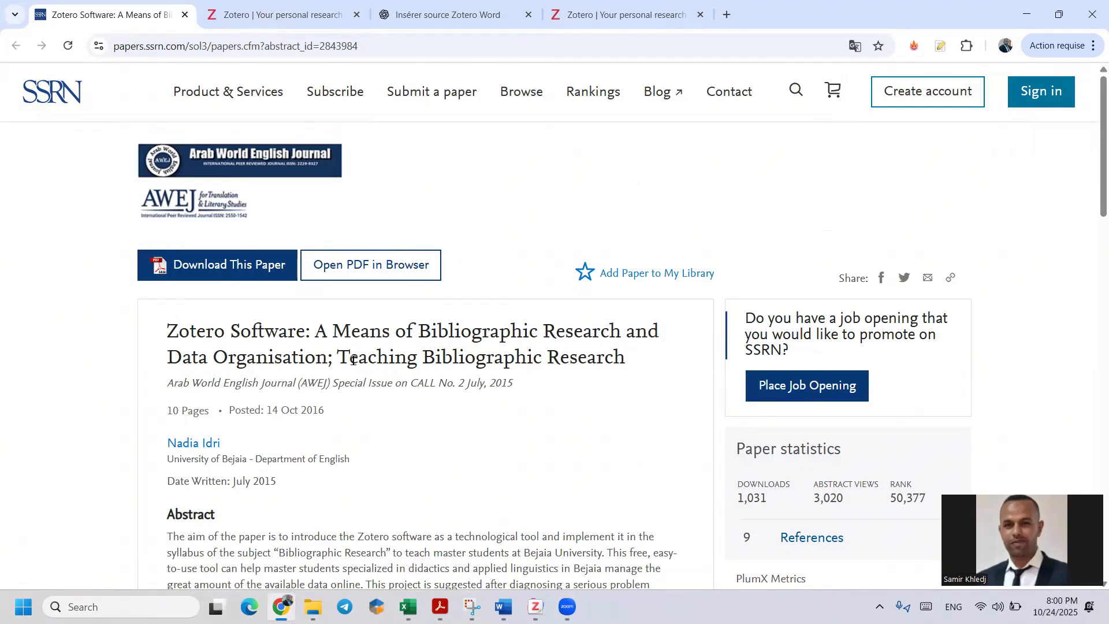
pyautogui.click(535, 607)
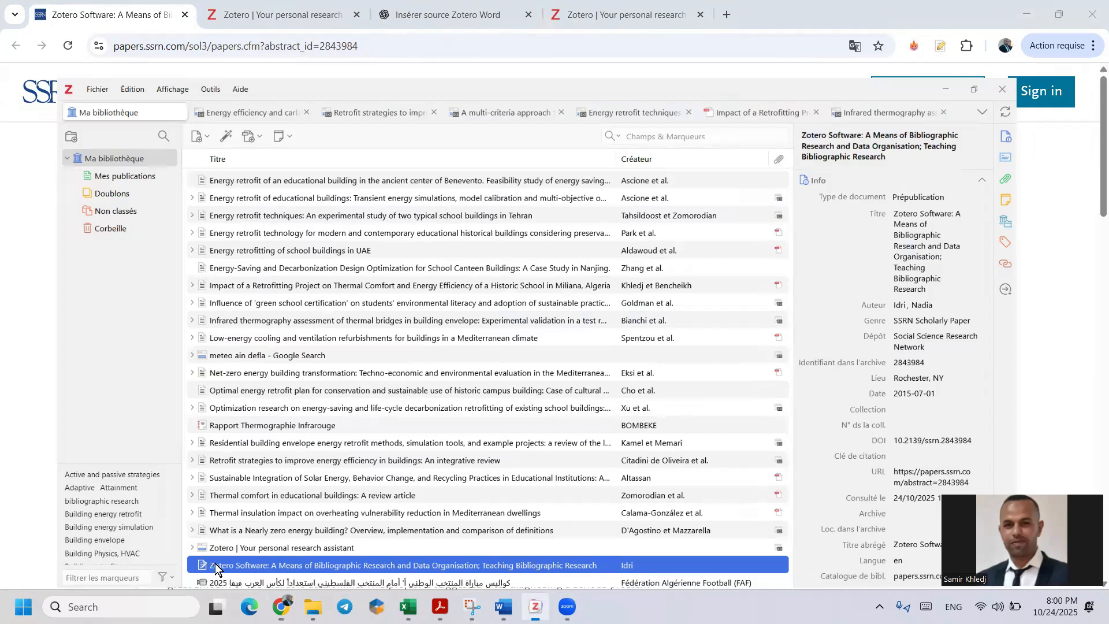
pyautogui.press('super+Up')
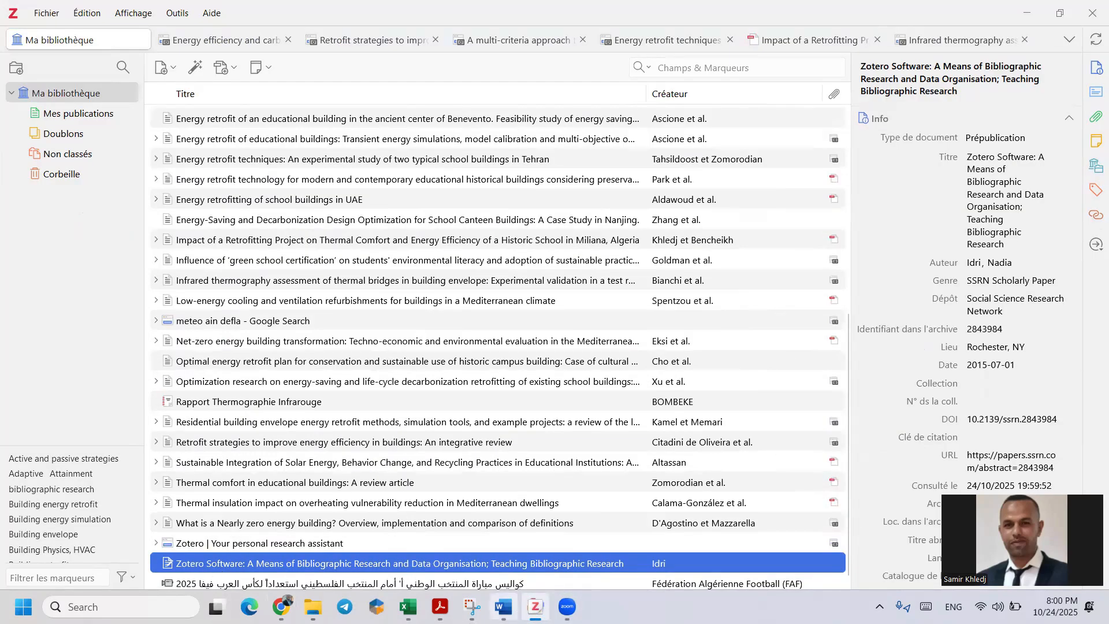
# Switch to Word and insert a Zotero citation of the "Zotero Software: A Means of Bibliographic Research" paper at the end of the abstract
pyautogui.click(503, 606)
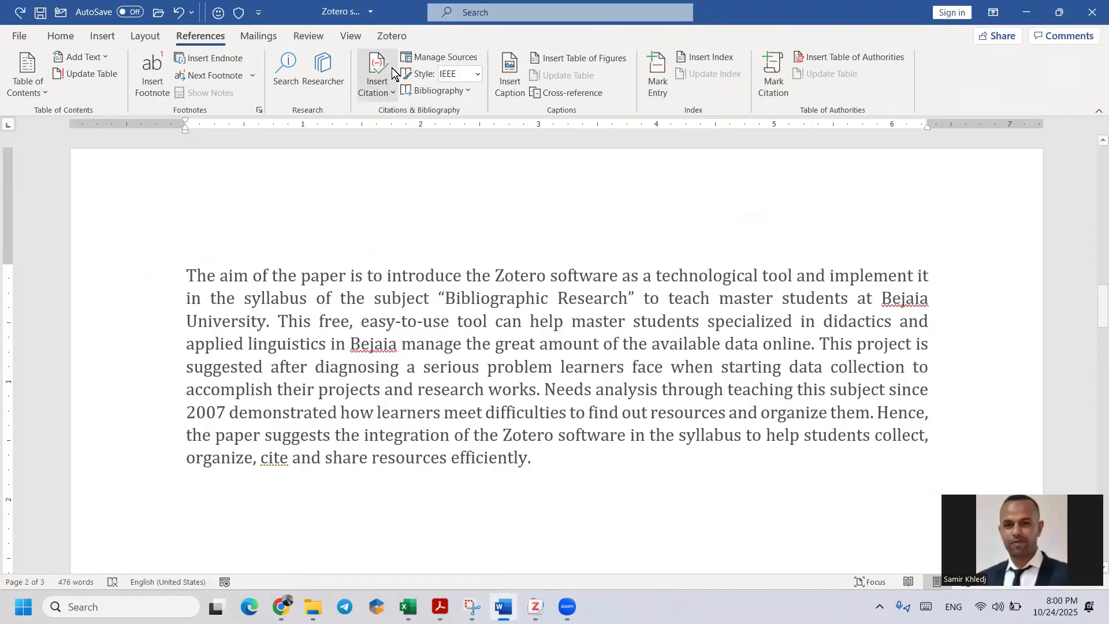
pyautogui.scroll(-4, 391, 67)
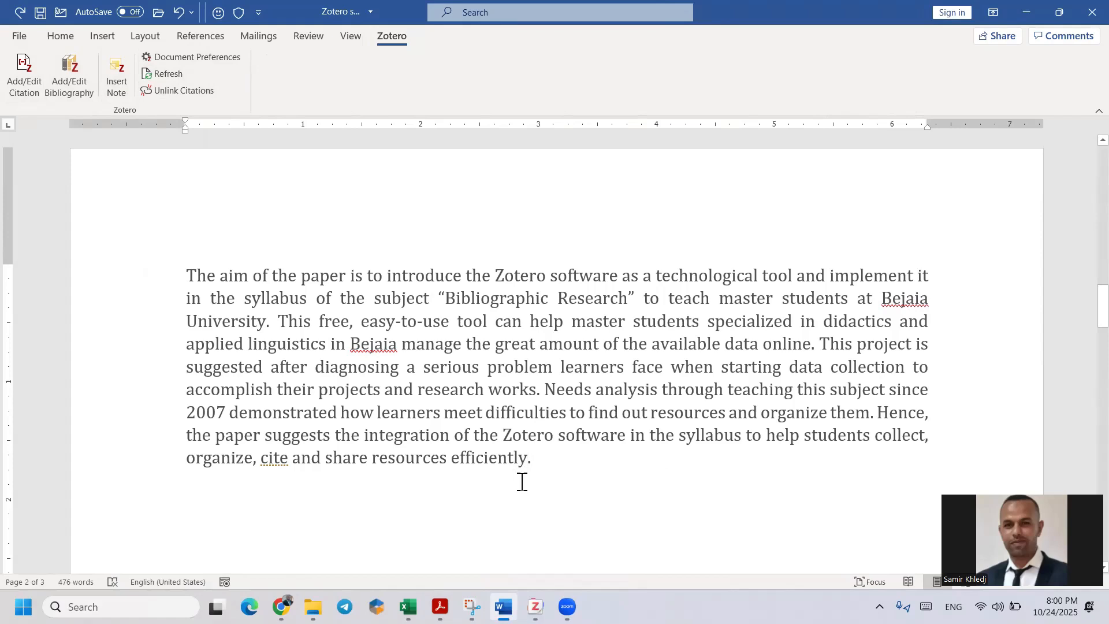
pyautogui.click(33, 92)
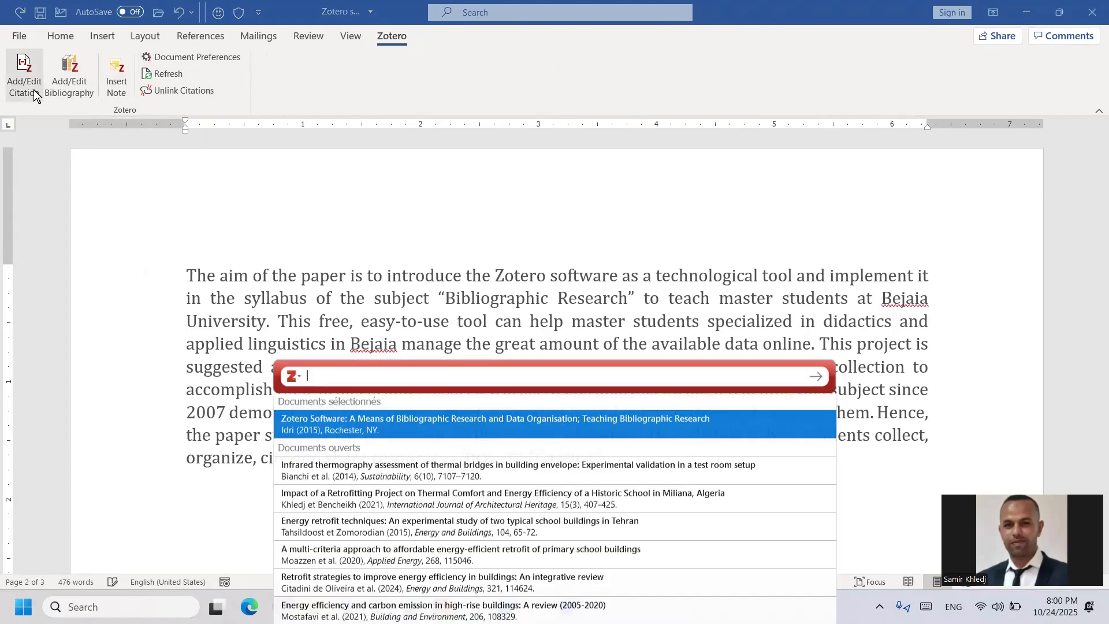
pyautogui.click(350, 424)
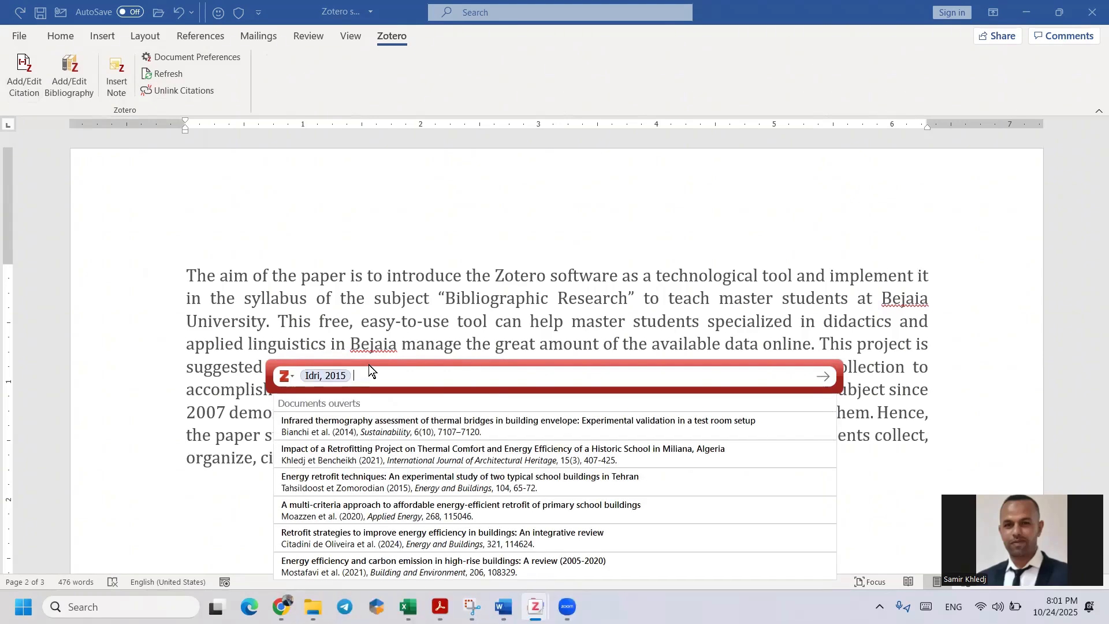
pyautogui.press('Return')
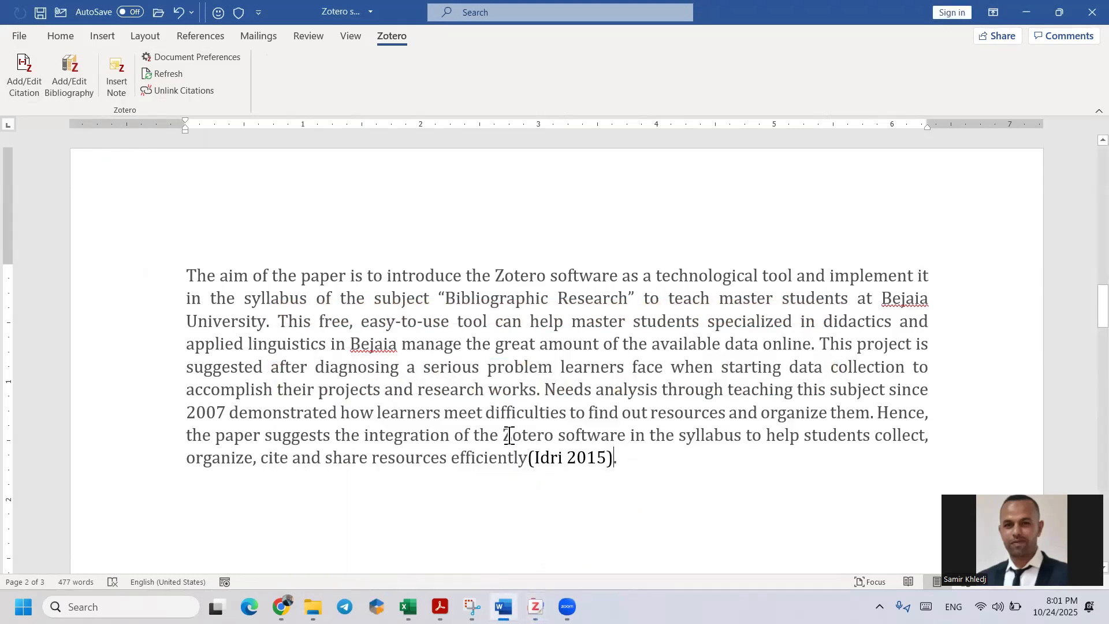
# Add blank lines after the abstract paragraph and insert the Zotero bibliography below it
pyautogui.click(651, 461)
pyautogui.press('Return')
pyautogui.press('Return')
pyautogui.scroll(-2, 180, 266)
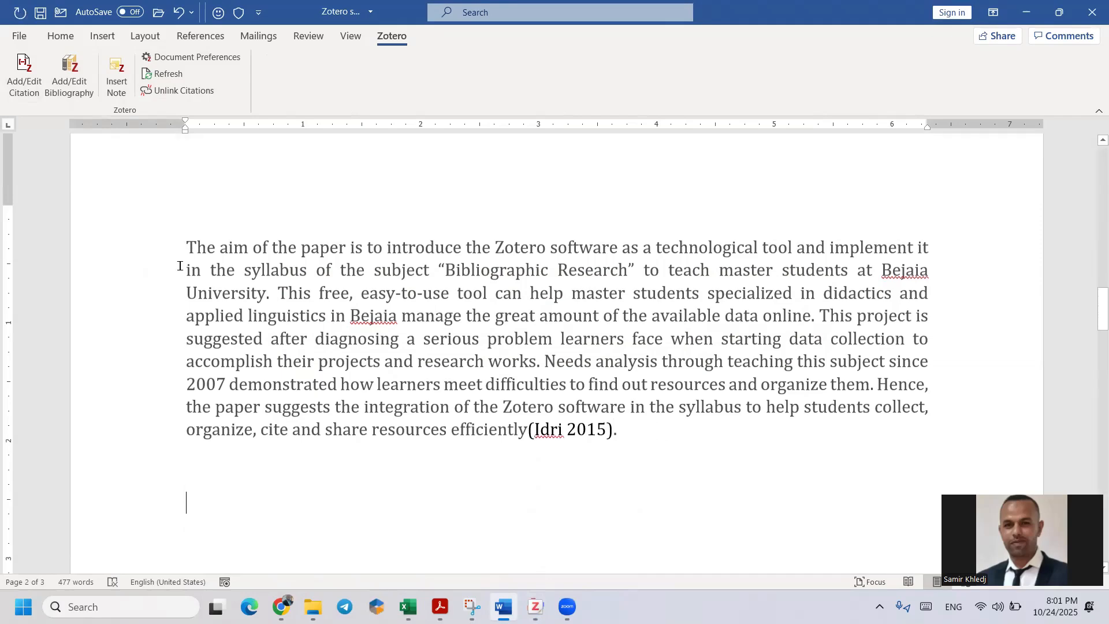
pyautogui.click(79, 95)
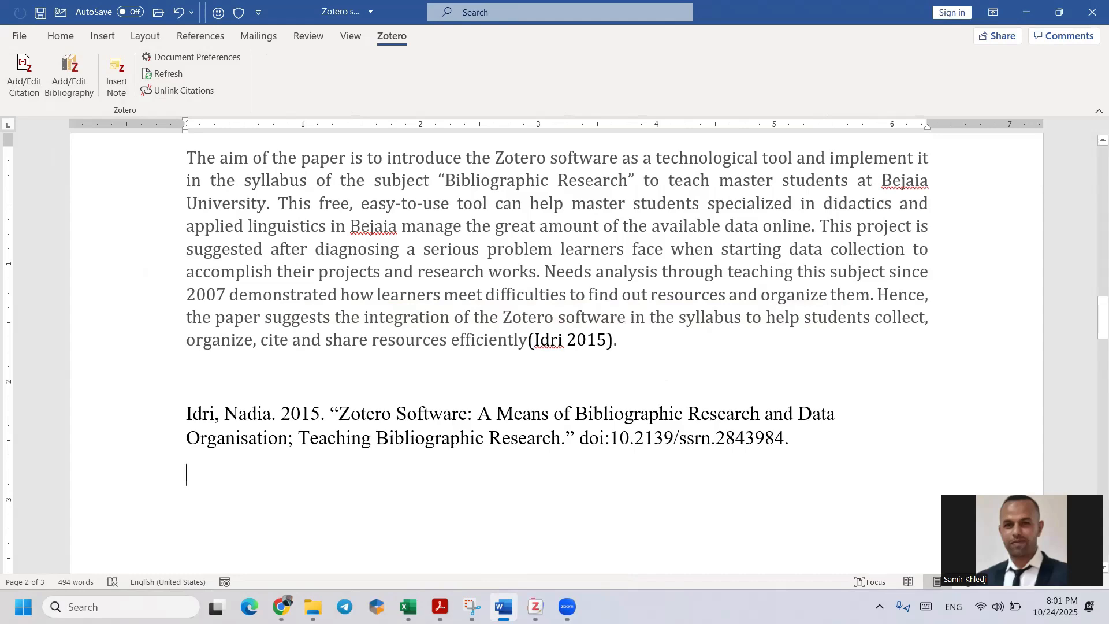
# Change the document's Zotero citation style to IEEE and review the updated citation and bibliography
pyautogui.scroll(1, 363, 383)
pyautogui.scroll(-2, 343, 358)
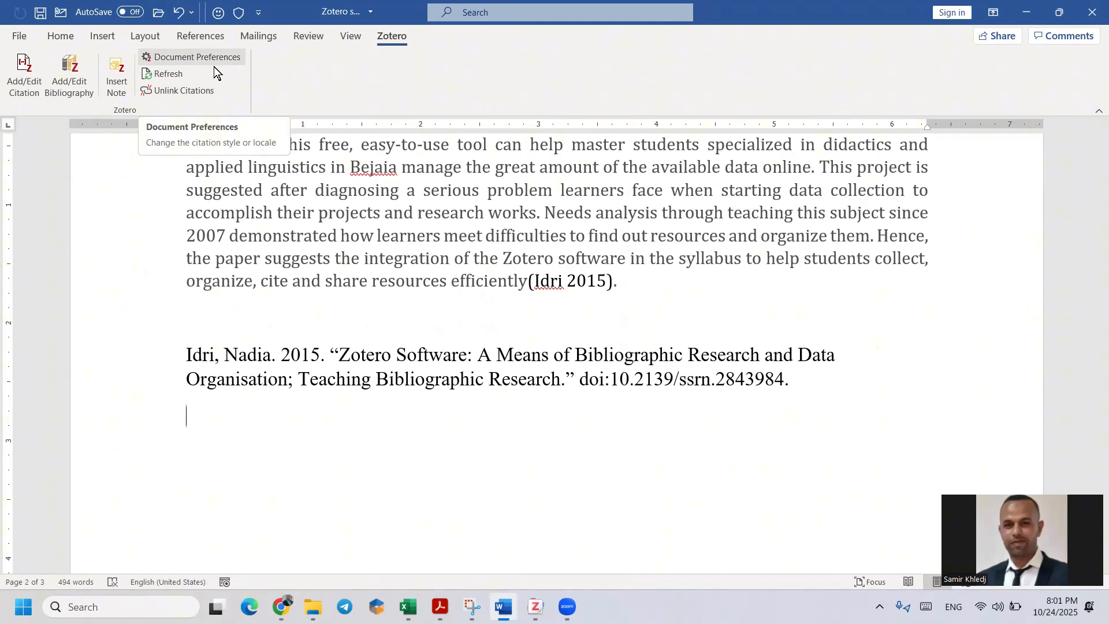
pyautogui.click(214, 67)
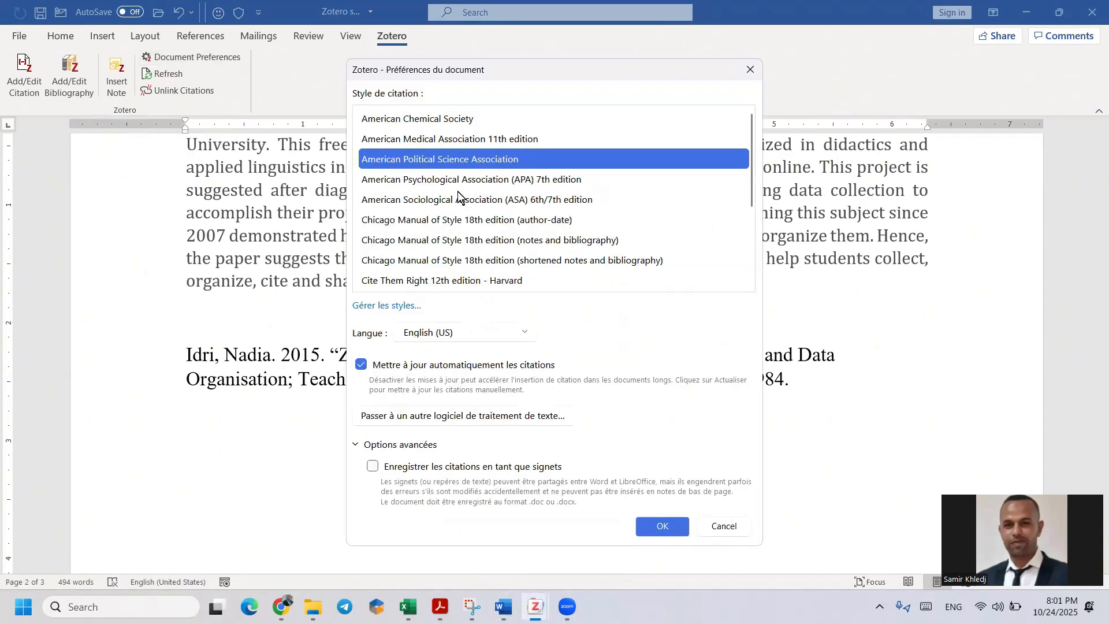
pyautogui.scroll(-3, 523, 231)
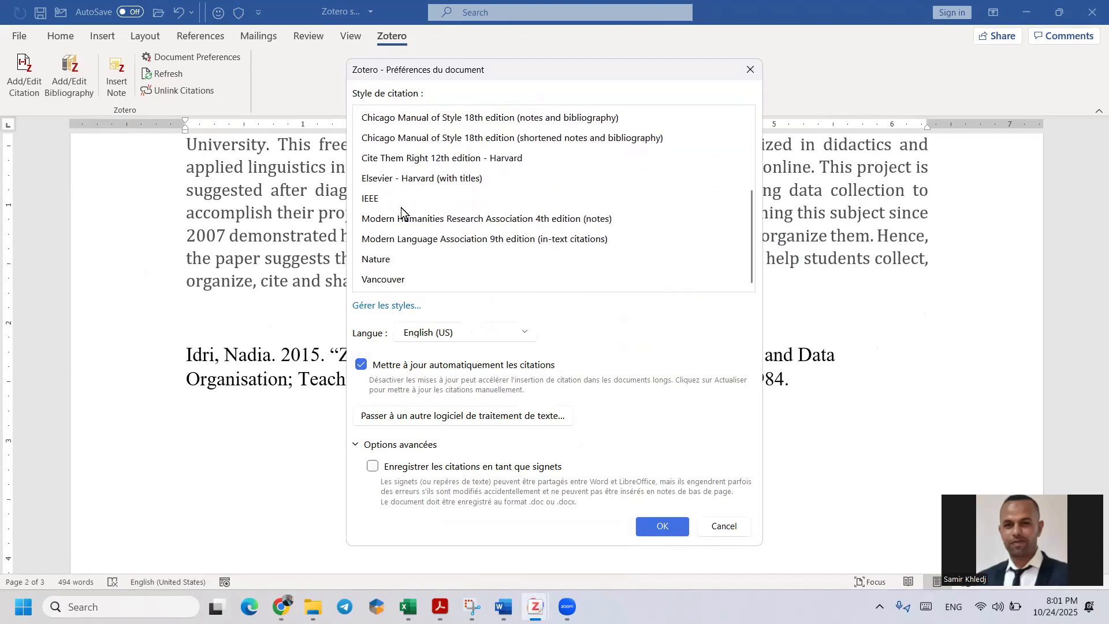
pyautogui.scroll(3, 464, 206)
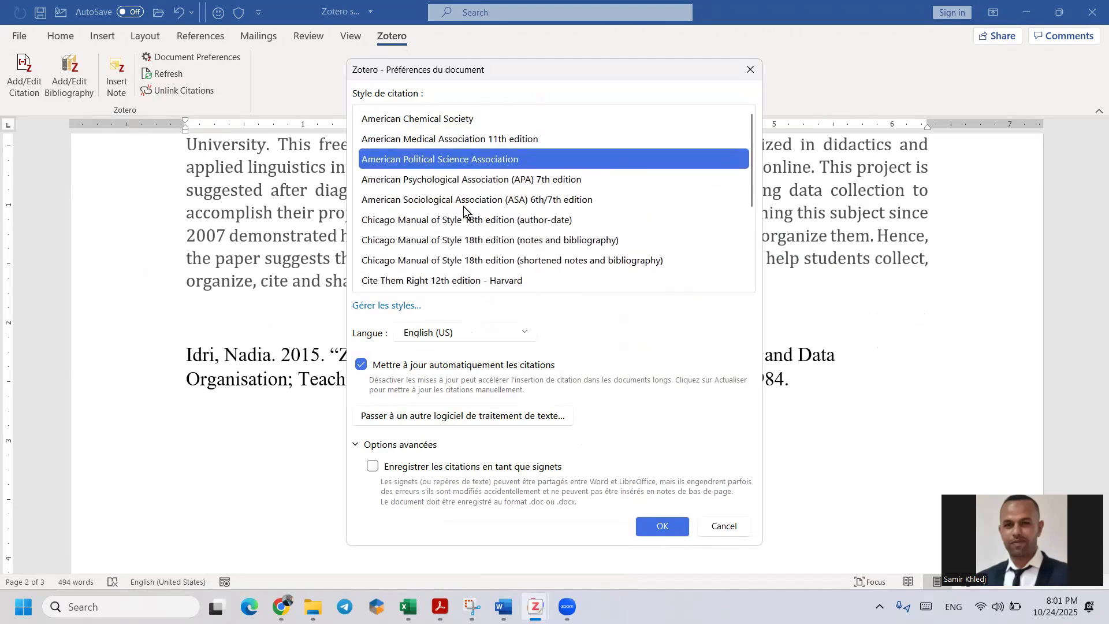
pyautogui.scroll(-2, 464, 206)
pyautogui.scroll(-2, 464, 210)
pyautogui.click(384, 198)
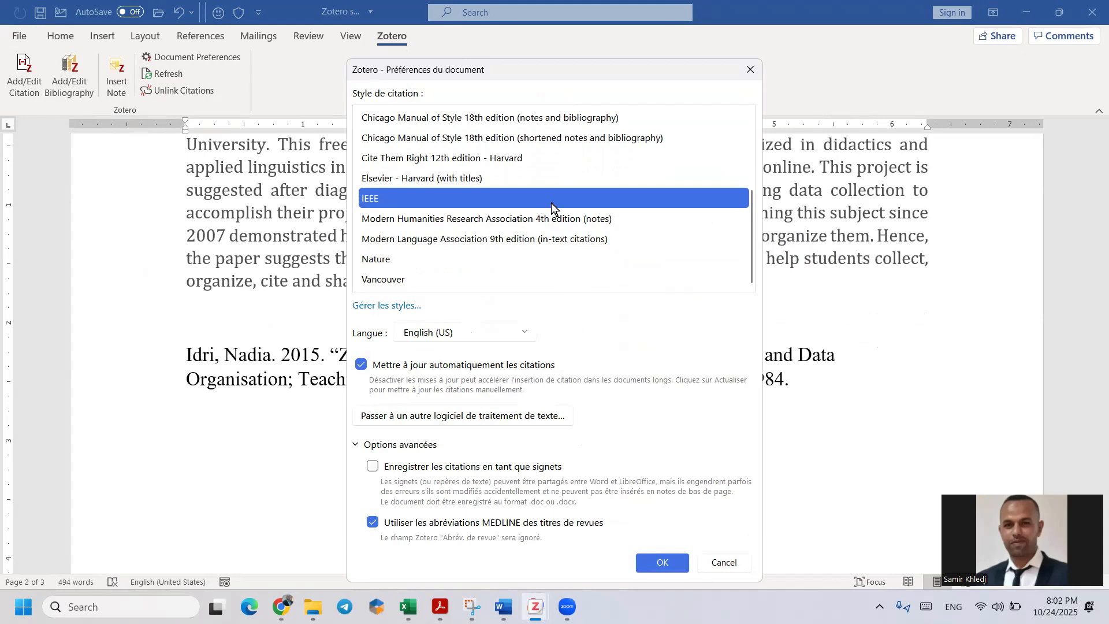
pyautogui.scroll(3, 552, 203)
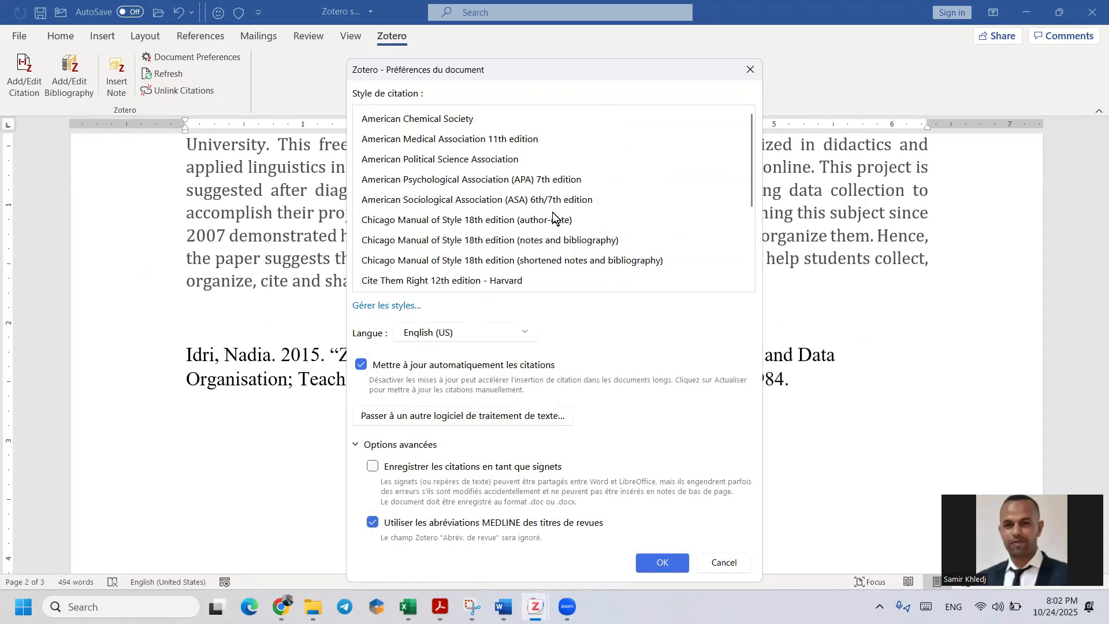
pyautogui.scroll(-2, 555, 218)
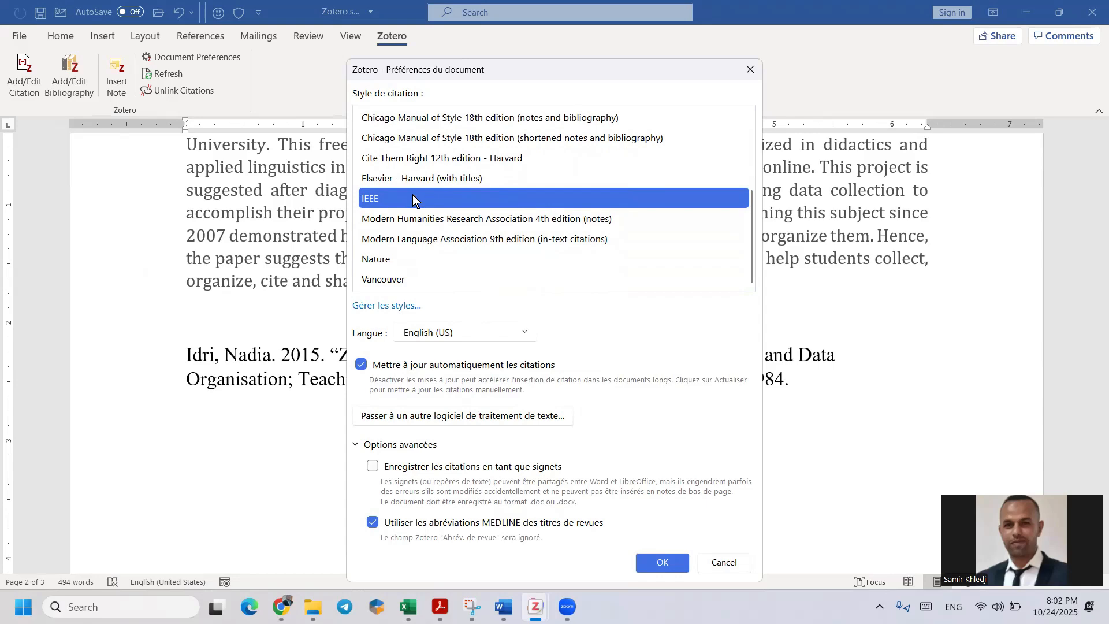
pyautogui.click(664, 562)
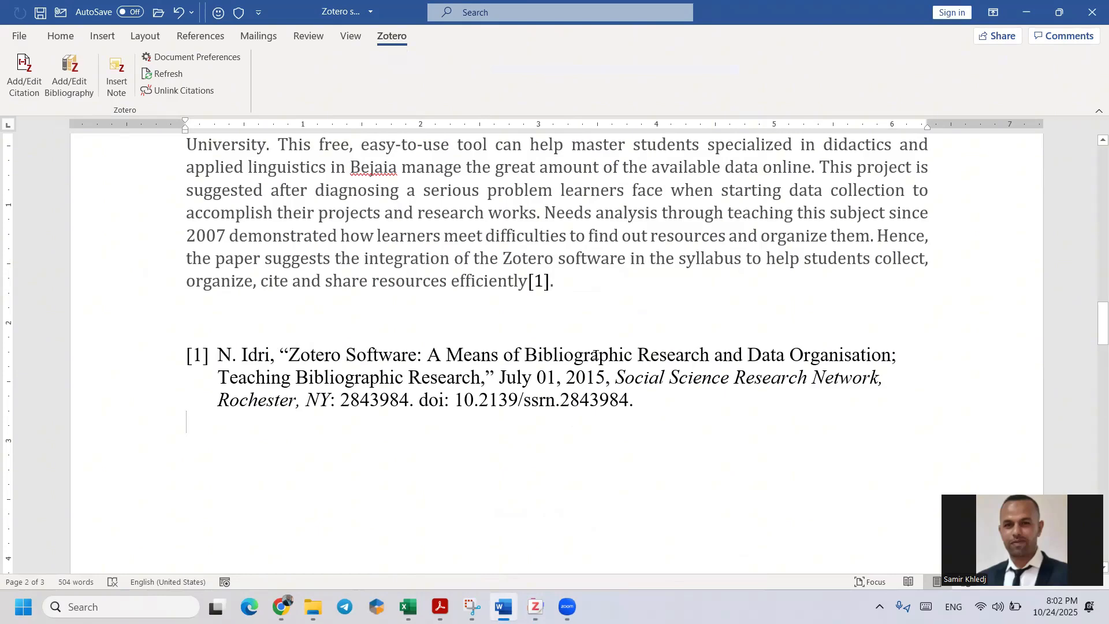
pyautogui.scroll(-2, 601, 419)
pyautogui.scroll(3, 601, 420)
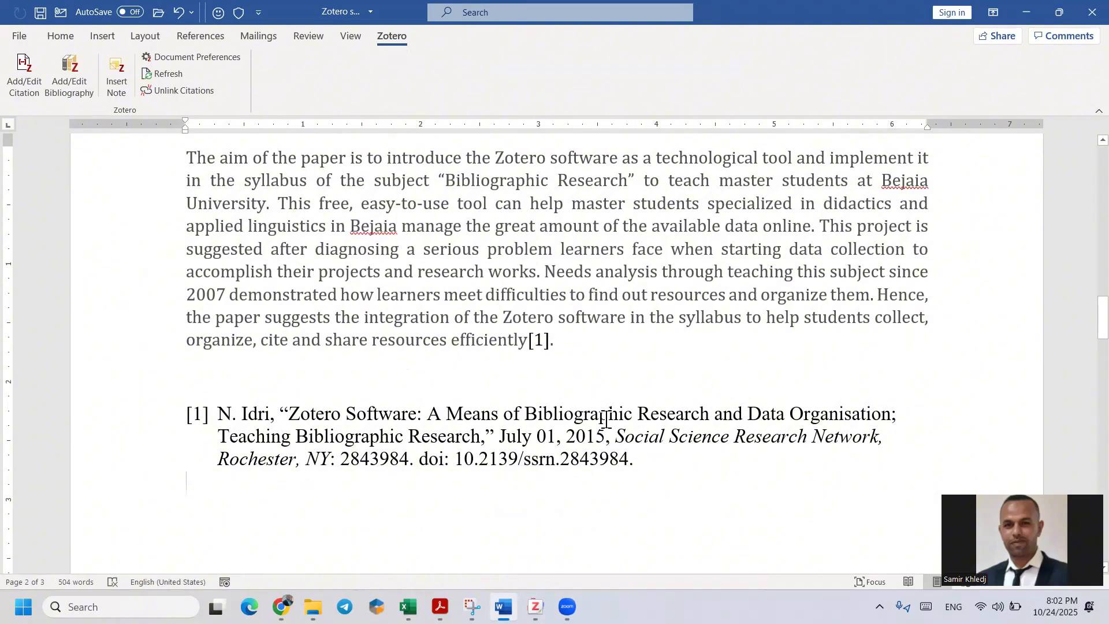